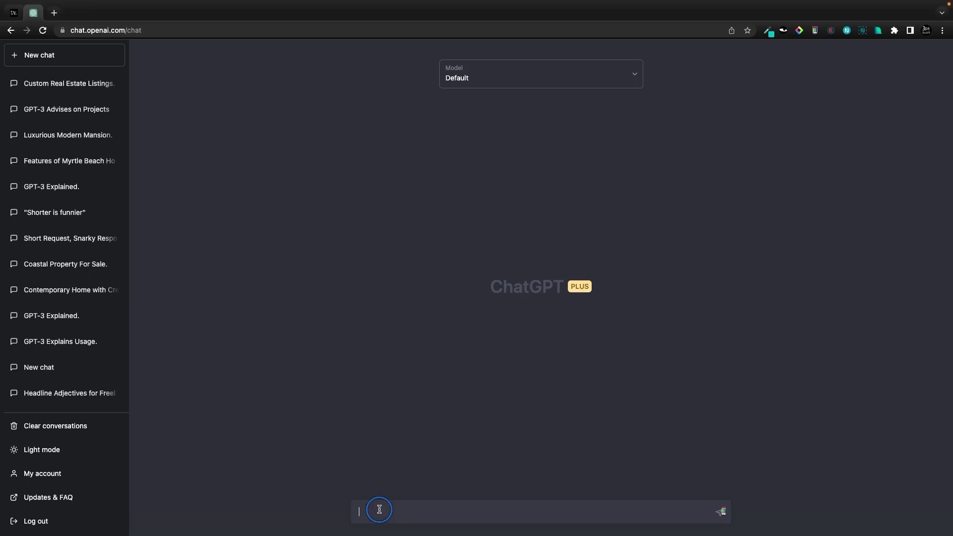
Step: Expand the //sum Linguix shortcut into the Summarize prompt and send it in a new chat
{"action": "type", "text": "//"}
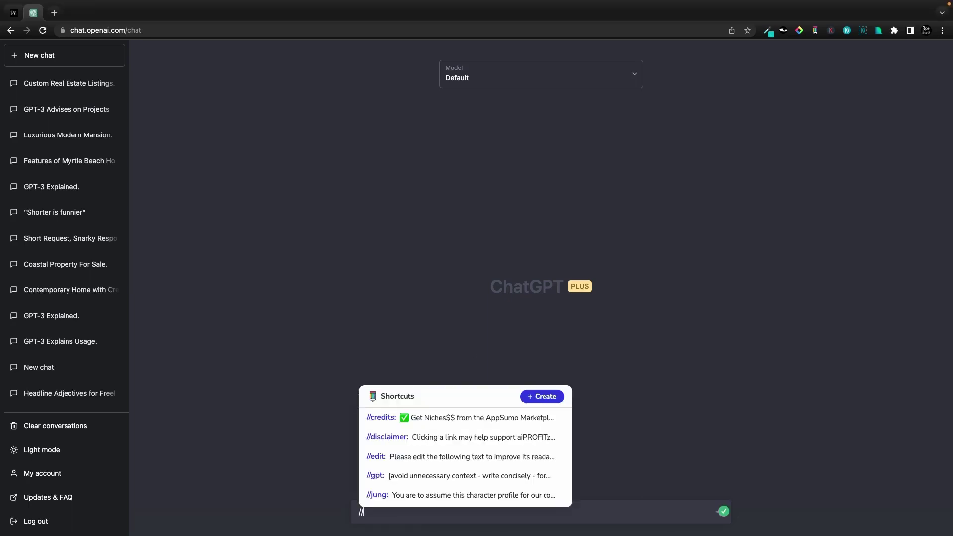
{"action": "type", "text": "sum"}
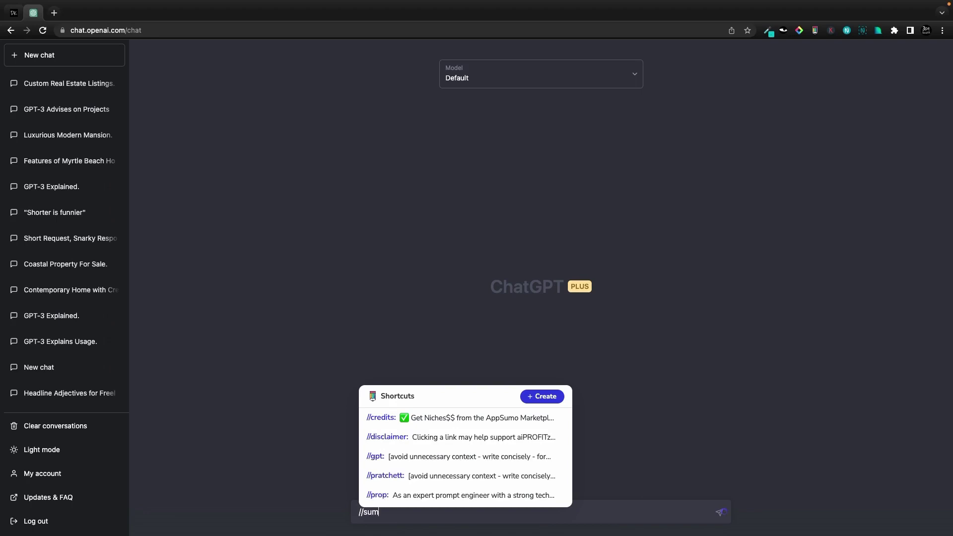
{"action": "key", "text": "Return"}
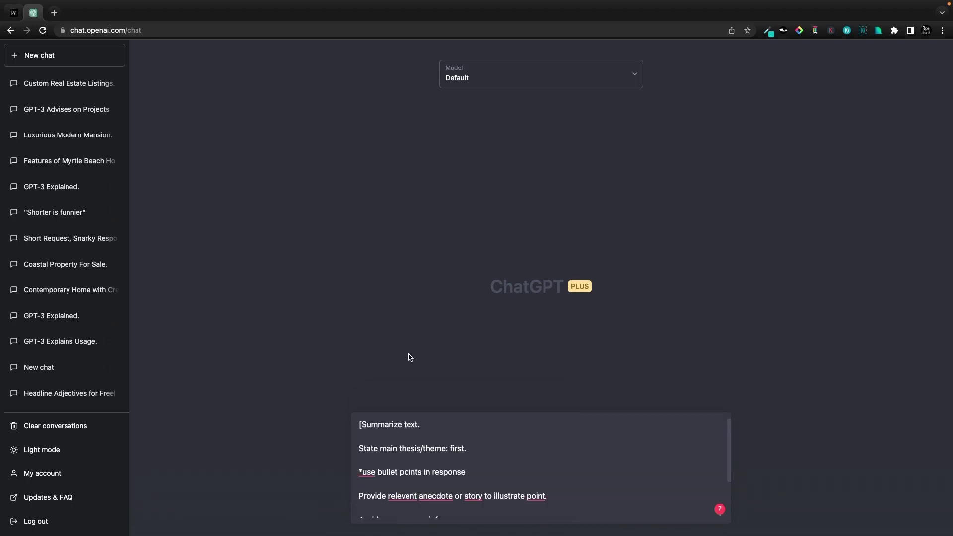
{"action": "scroll", "coordinate": [436, 470], "scroll_direction": "down", "scroll_amount": 3}
{"action": "scroll", "coordinate": [442, 464], "scroll_direction": "up", "scroll_amount": 4}
{"action": "key", "text": "Return"}
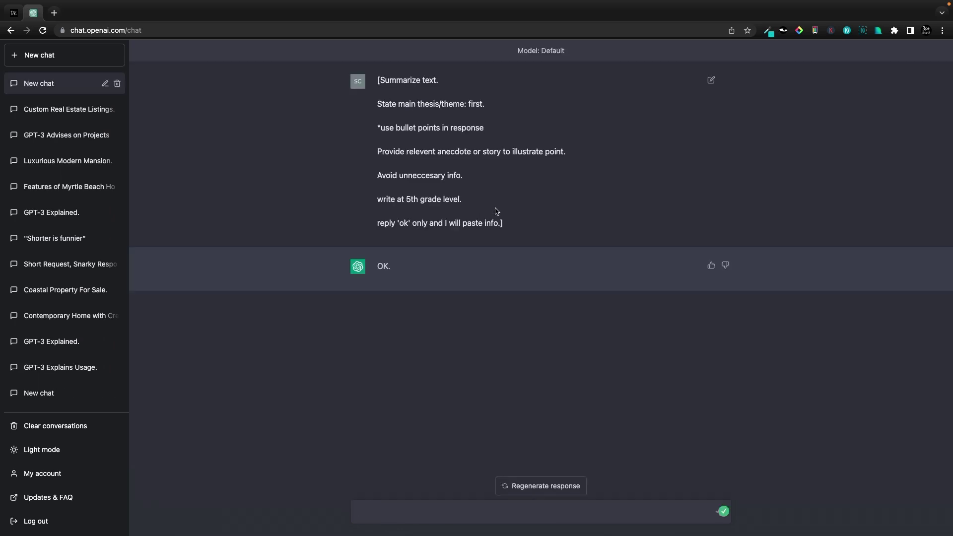
Step: Check the Linguix panel, then bring the Dan Koe article text to ChatGPT for a thesis-and-bullets summary
{"action": "left_click", "coordinate": [815, 30]}
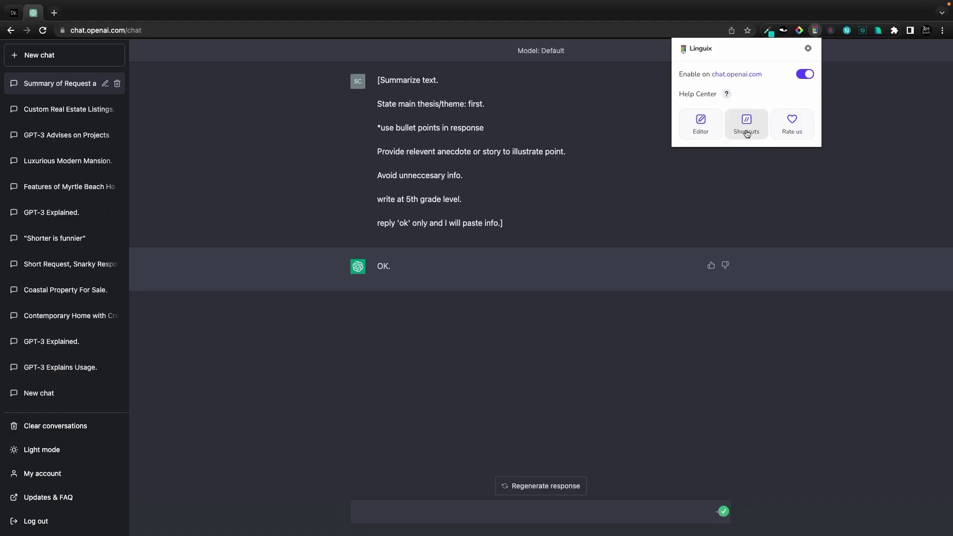
{"action": "left_click", "coordinate": [581, 111]}
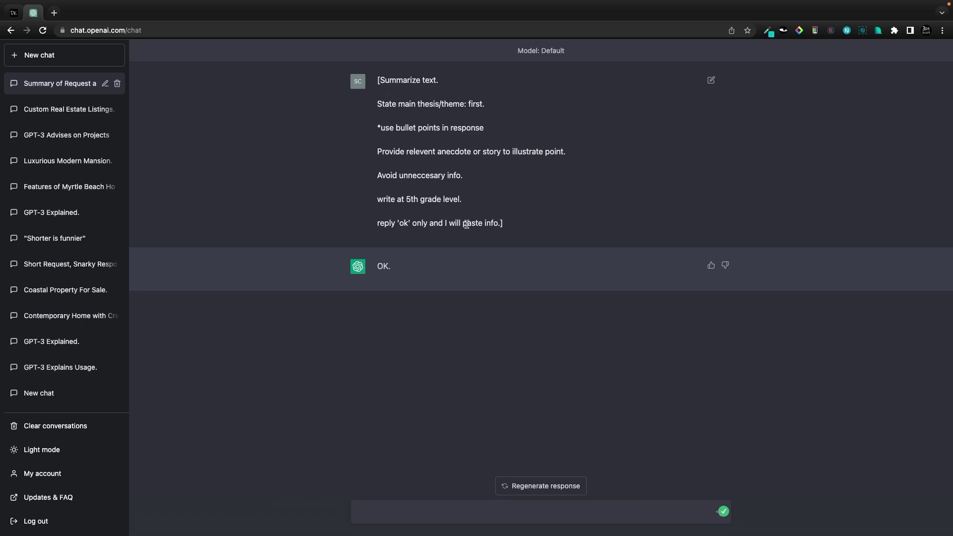
{"action": "left_click", "coordinate": [14, 13]}
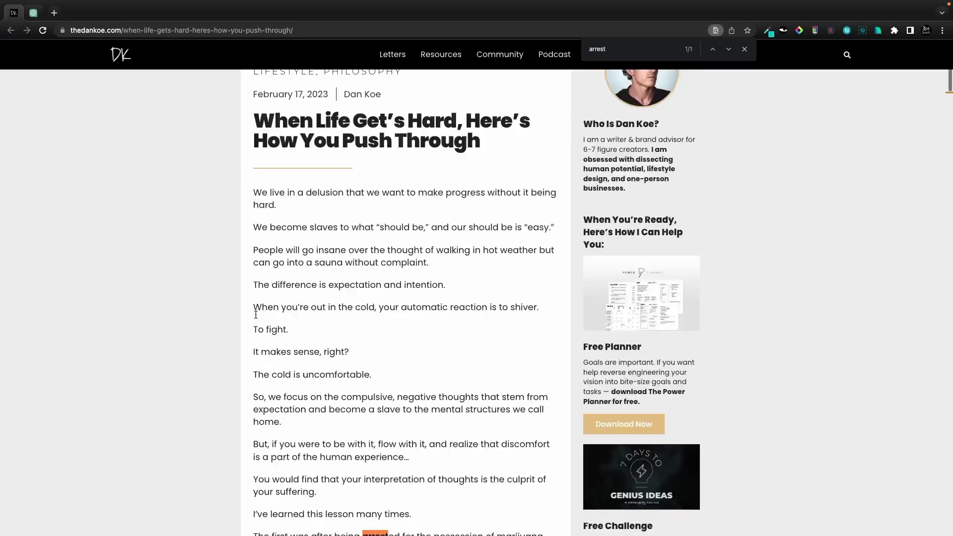
{"action": "scroll", "coordinate": [256, 315], "scroll_direction": "down", "scroll_amount": 20}
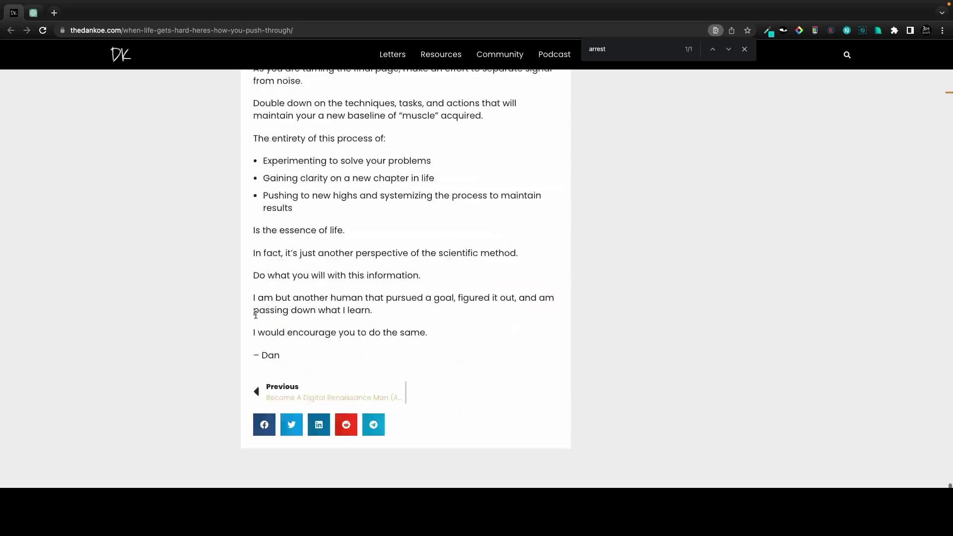
{"action": "scroll", "coordinate": [256, 315], "scroll_direction": "down", "scroll_amount": 5}
{"action": "key", "text": "ctrl+Tab"}
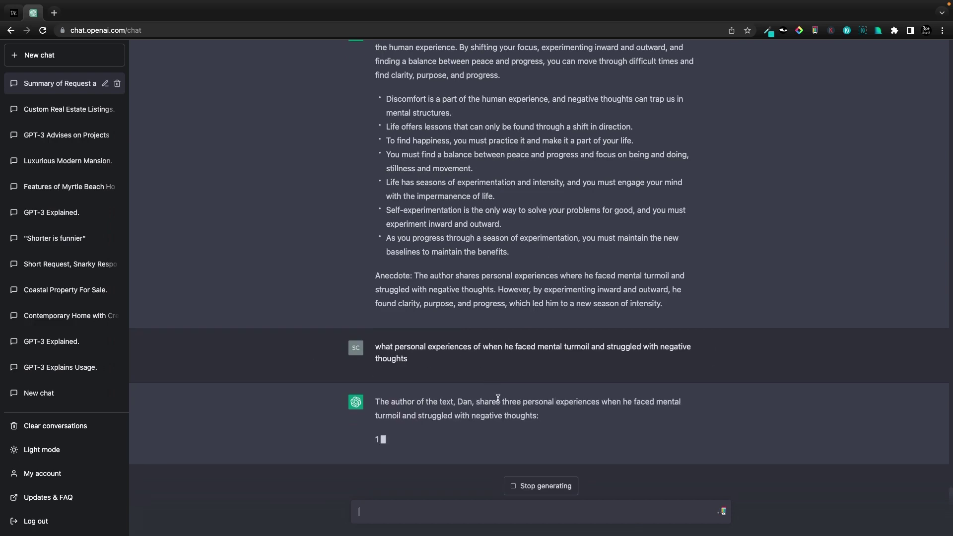
Step: Scroll through ChatGPT's three-item answer on the author's experiences of mental turmoil
{"action": "scroll", "coordinate": [500, 405], "scroll_direction": "up", "scroll_amount": 2}
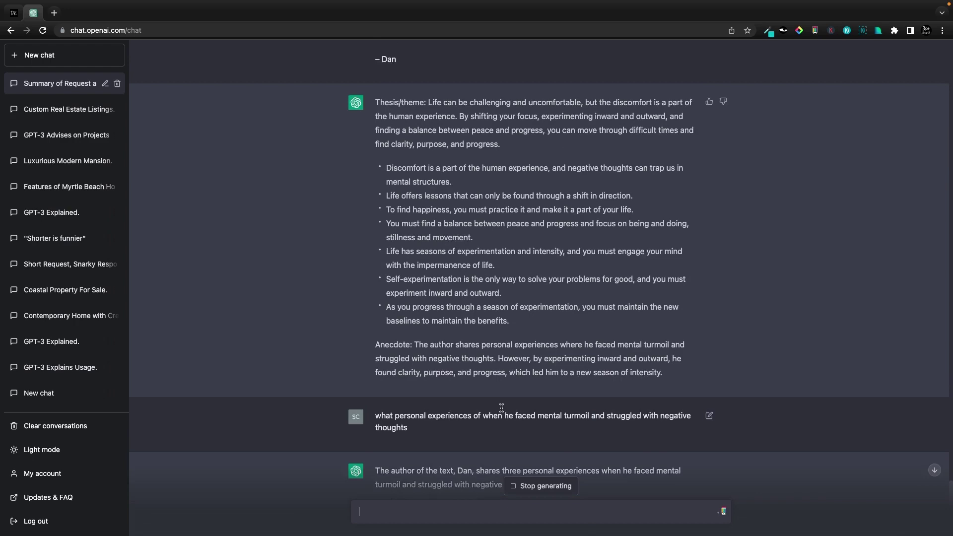
{"action": "scroll", "coordinate": [501, 408], "scroll_direction": "up", "scroll_amount": 1}
{"action": "scroll", "coordinate": [416, 323], "scroll_direction": "down", "scroll_amount": 4}
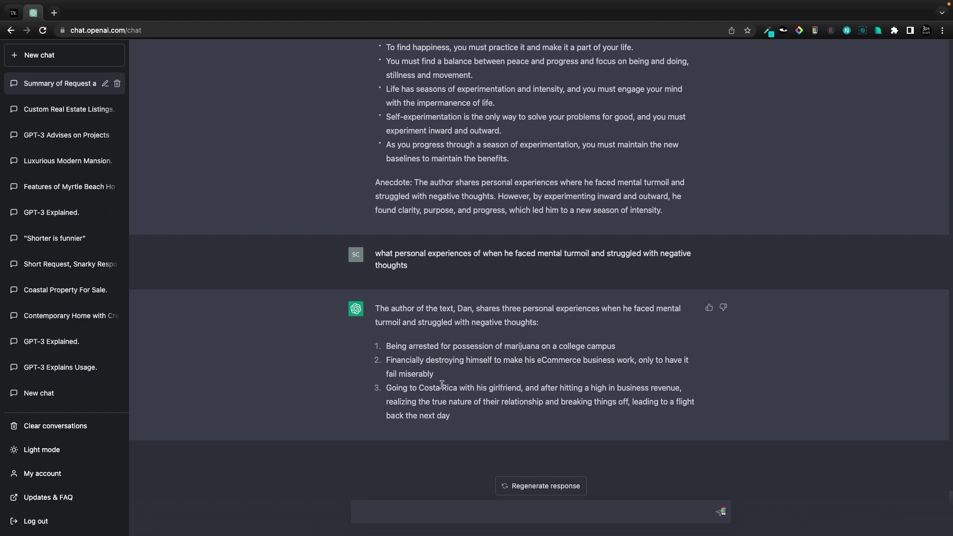
{"action": "left_click_drag", "start_coordinate": [415, 348], "coordinate": [577, 350]}
{"action": "left_click", "coordinate": [506, 384]}
{"action": "left_click_drag", "start_coordinate": [421, 390], "coordinate": [481, 391]}
{"action": "left_click", "coordinate": [521, 410]}
{"action": "left_click_drag", "start_coordinate": [622, 415], "coordinate": [571, 360]}
{"action": "left_click", "coordinate": [599, 415]}
{"action": "left_click", "coordinate": [18, 11]}
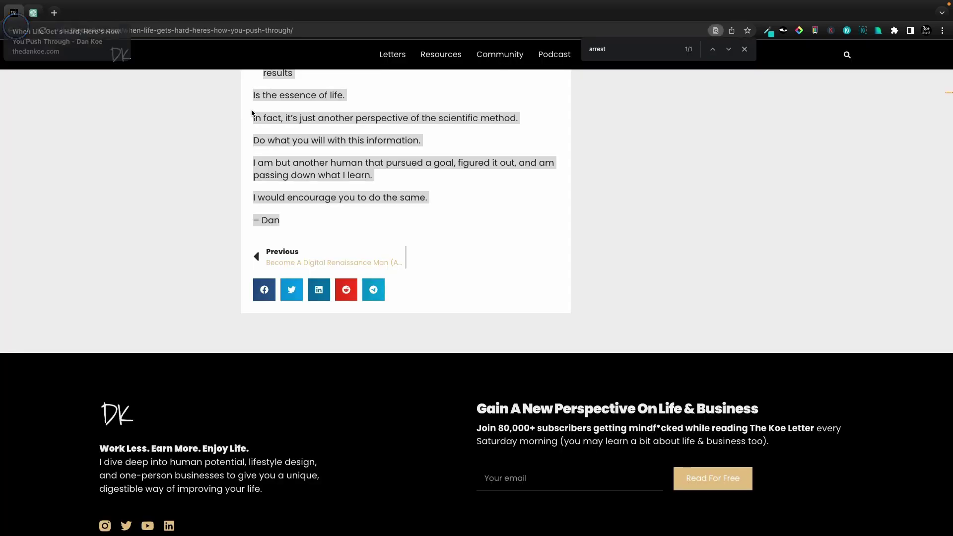
{"action": "left_click", "coordinate": [383, 164]}
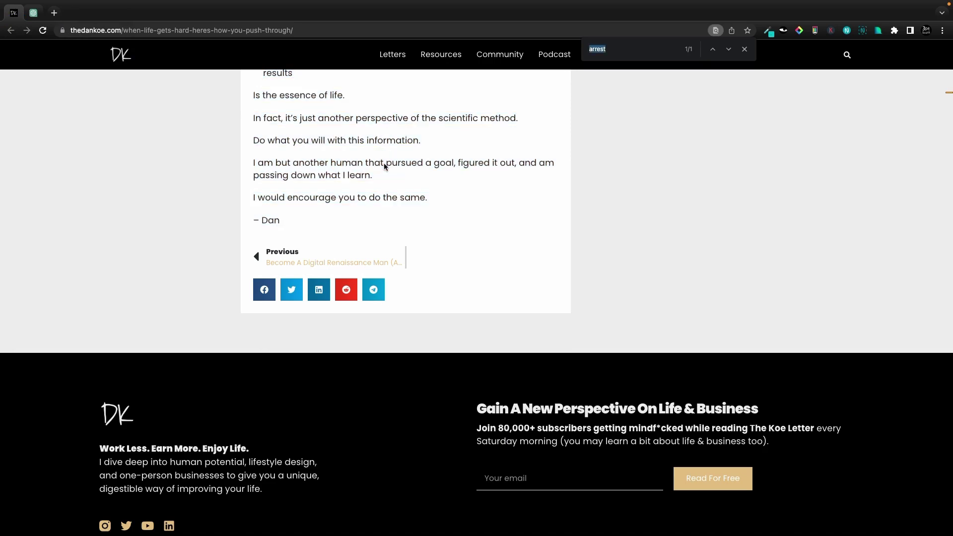
{"action": "type", "text": "arrest"}
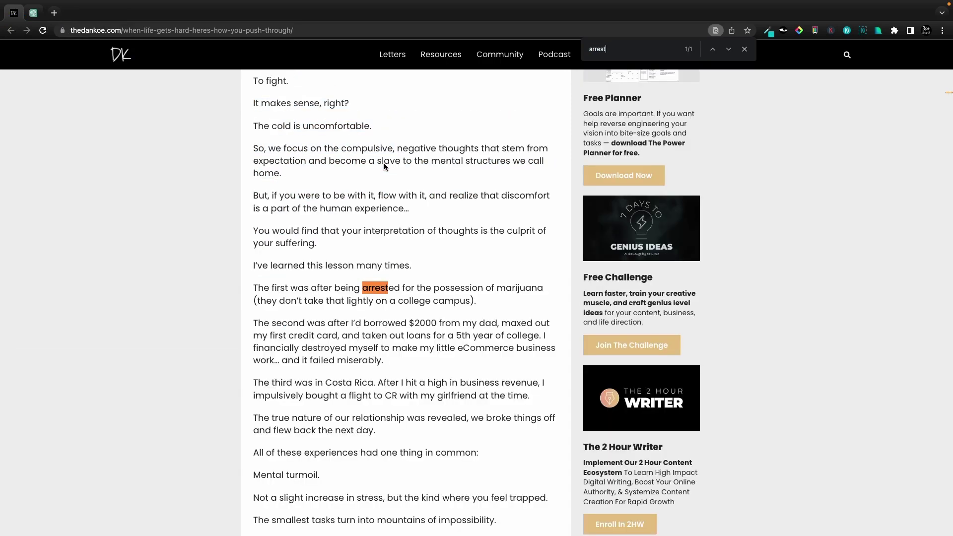
{"action": "key", "text": "ctrl+f"}
{"action": "type", "text": "girlfi"}
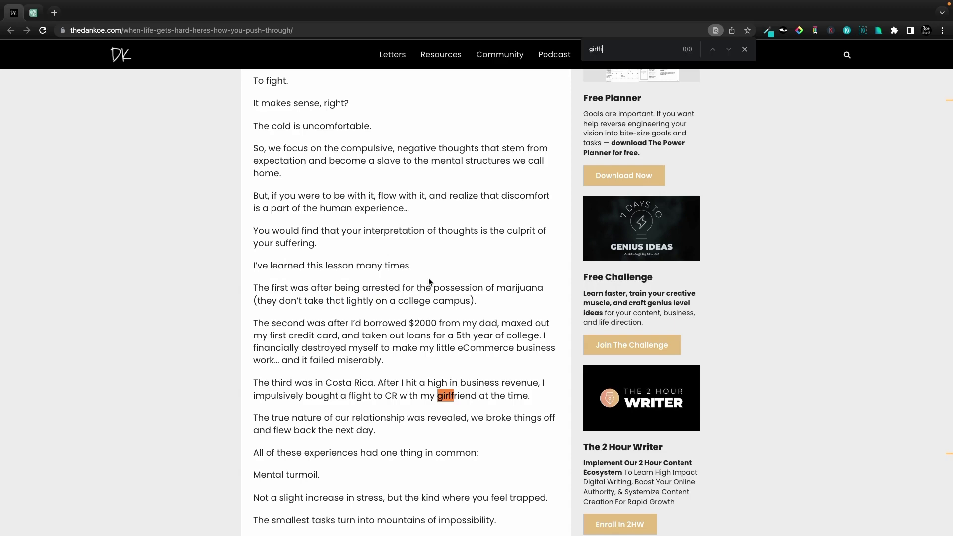
{"action": "key", "text": "BackSpace"}
{"action": "type", "text": "riend"}
{"action": "scroll", "coordinate": [345, 394], "scroll_direction": "down", "scroll_amount": 2}
{"action": "left_click_drag", "start_coordinate": [400, 326], "coordinate": [318, 339]}
{"action": "left_click", "coordinate": [417, 361]}
{"action": "scroll", "coordinate": [419, 359], "scroll_direction": "down", "scroll_amount": 2}
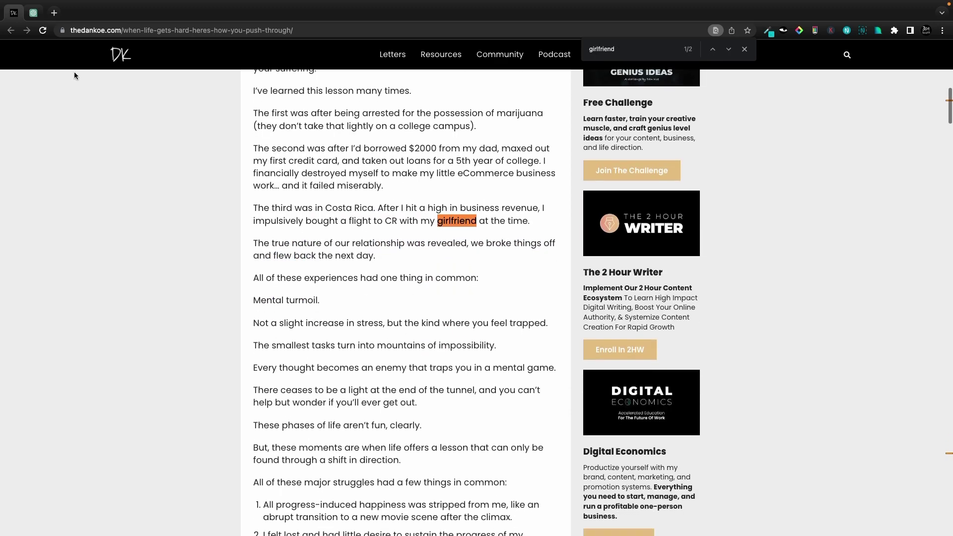
{"action": "left_click", "coordinate": [33, 13]}
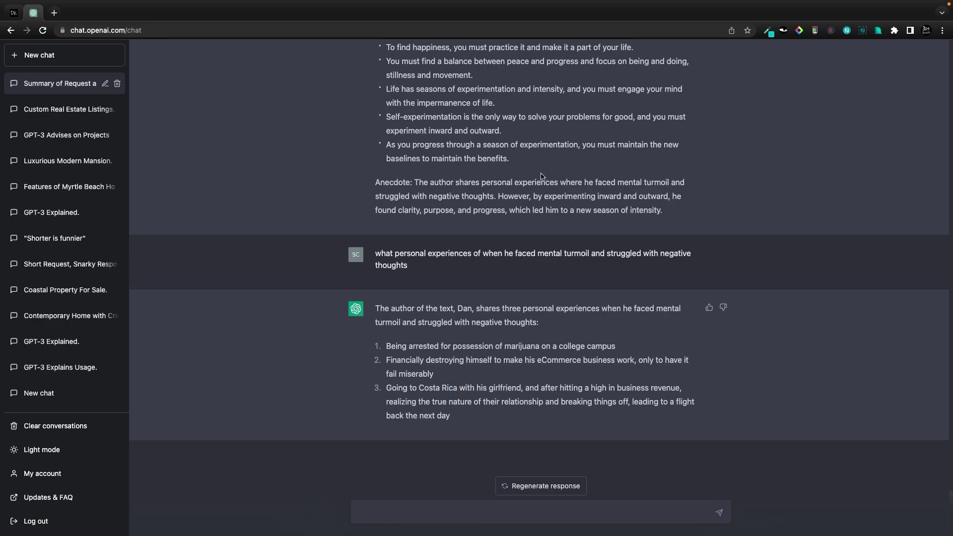
Step: Scroll through the Dan Koe article conversation, then start a fresh empty chat
{"action": "scroll", "coordinate": [541, 176], "scroll_direction": "up", "scroll_amount": 20}
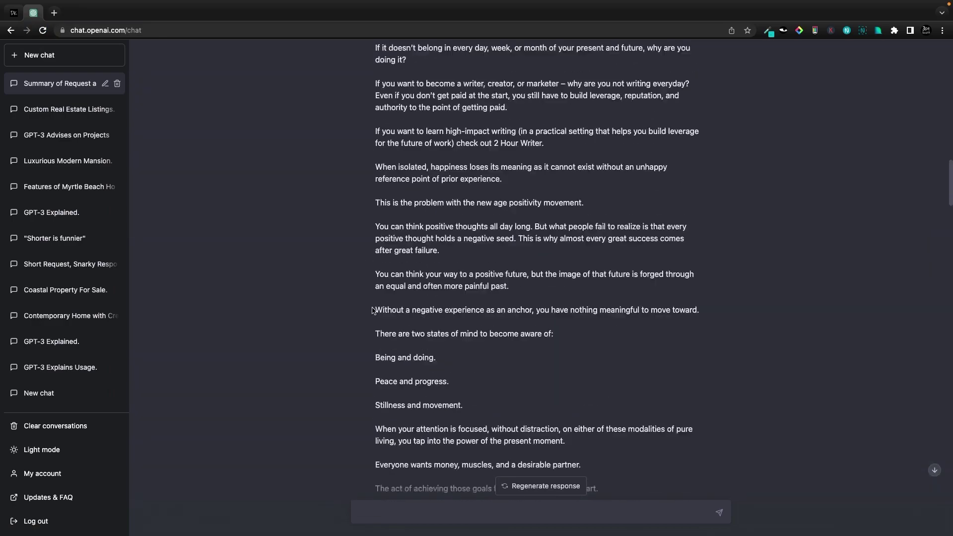
{"action": "scroll", "coordinate": [373, 310], "scroll_direction": "up", "scroll_amount": 10}
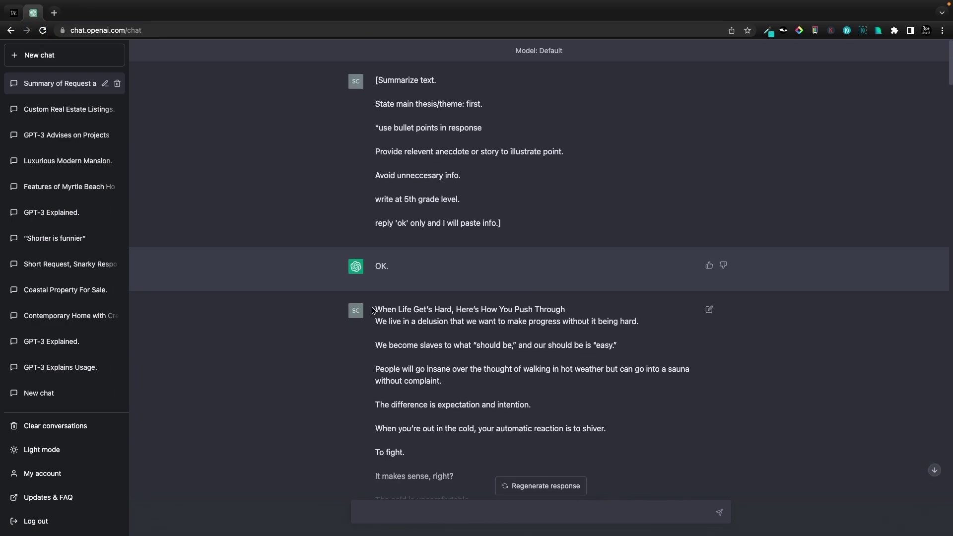
{"action": "scroll", "coordinate": [374, 310], "scroll_direction": "down", "scroll_amount": 20}
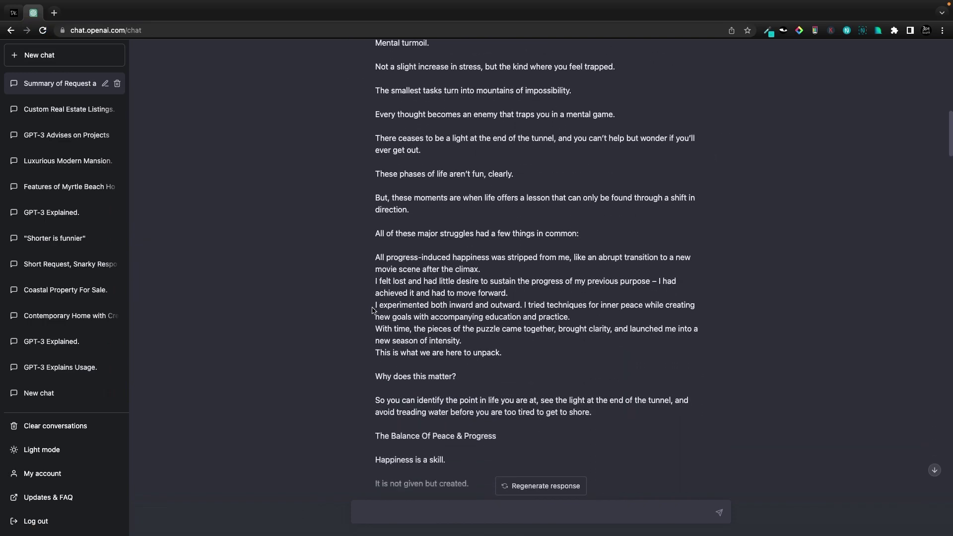
{"action": "scroll", "coordinate": [373, 310], "scroll_direction": "down", "scroll_amount": 20}
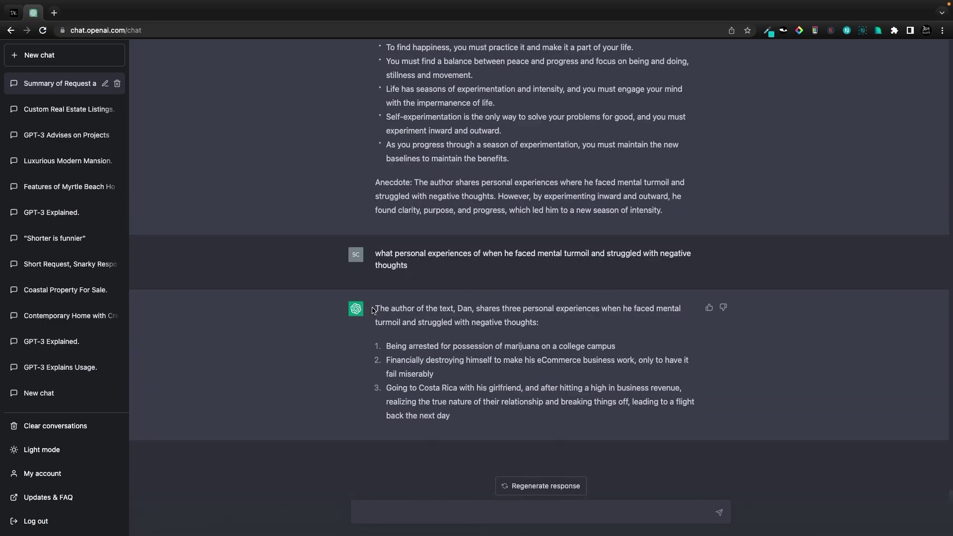
{"action": "scroll", "coordinate": [373, 310], "scroll_direction": "up", "scroll_amount": 6}
{"action": "scroll", "coordinate": [378, 311], "scroll_direction": "down", "scroll_amount": 3}
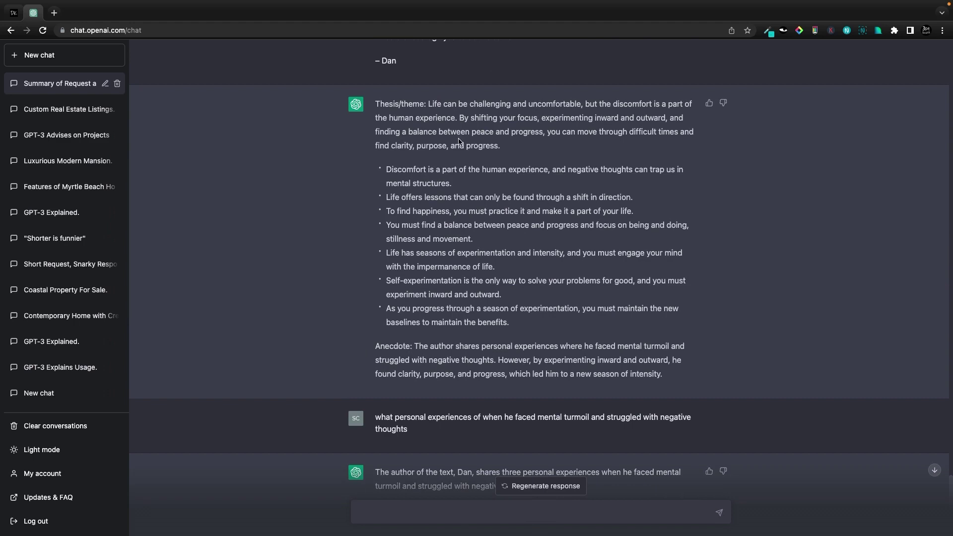
{"action": "key", "text": "super+shift+o"}
Step: Expand //sum into the full Summarize prompt and send it in the new chat
{"action": "type", "text": "//"}
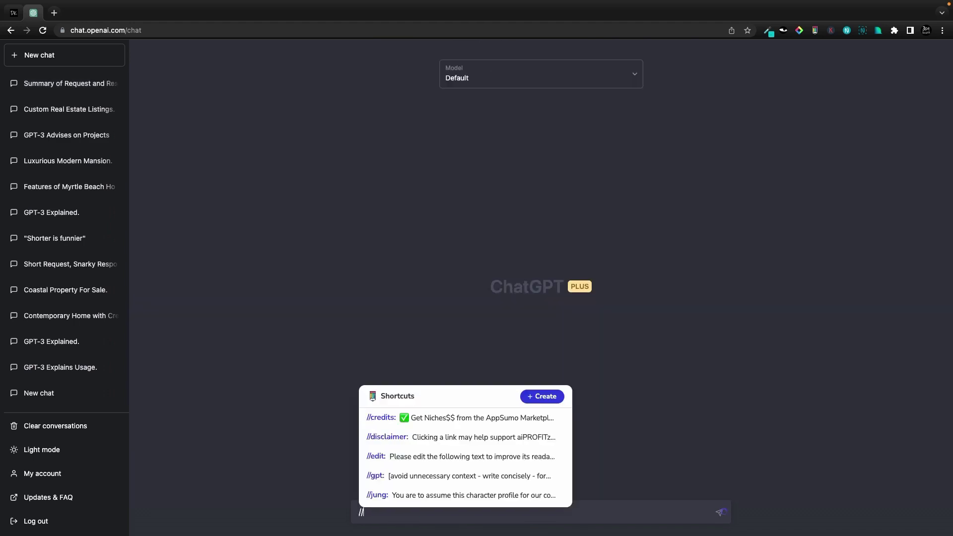
{"action": "type", "text": "su"}
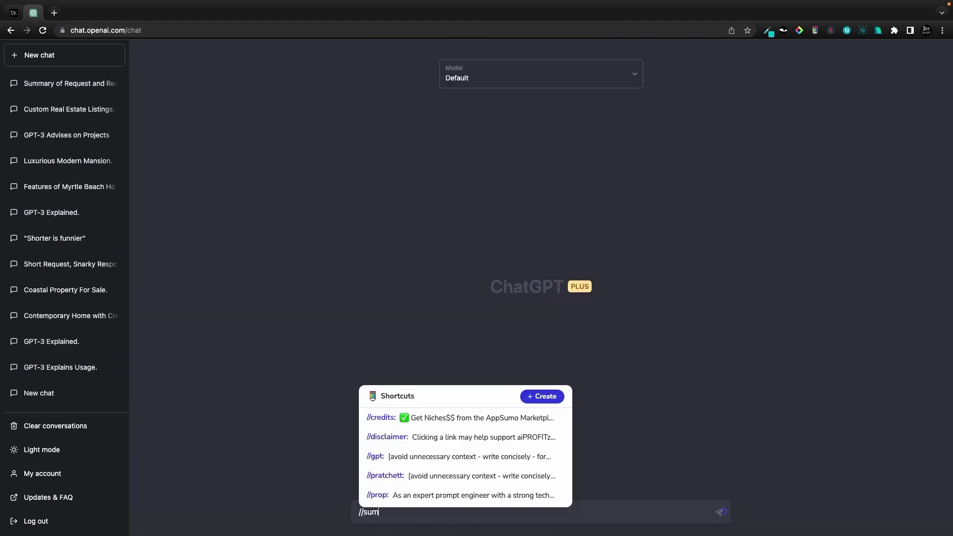
{"action": "type", "text": "m"}
{"action": "key", "text": "Tab"}
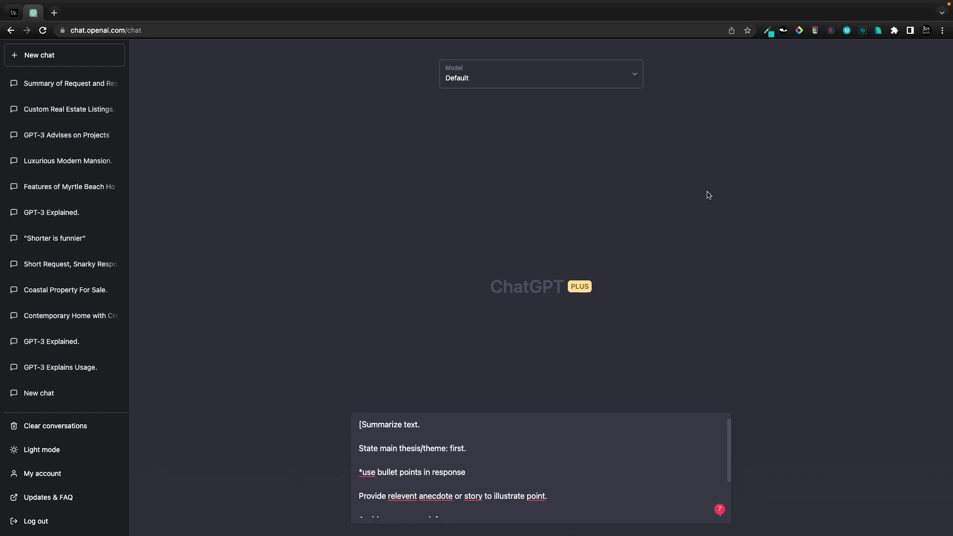
{"action": "scroll", "coordinate": [504, 464], "scroll_direction": "down", "scroll_amount": 3}
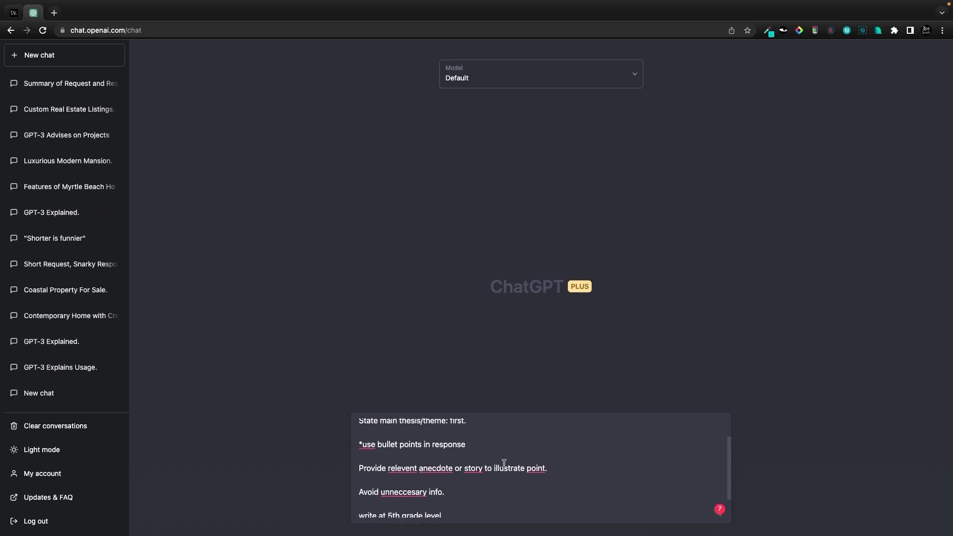
{"action": "key", "text": "Return"}
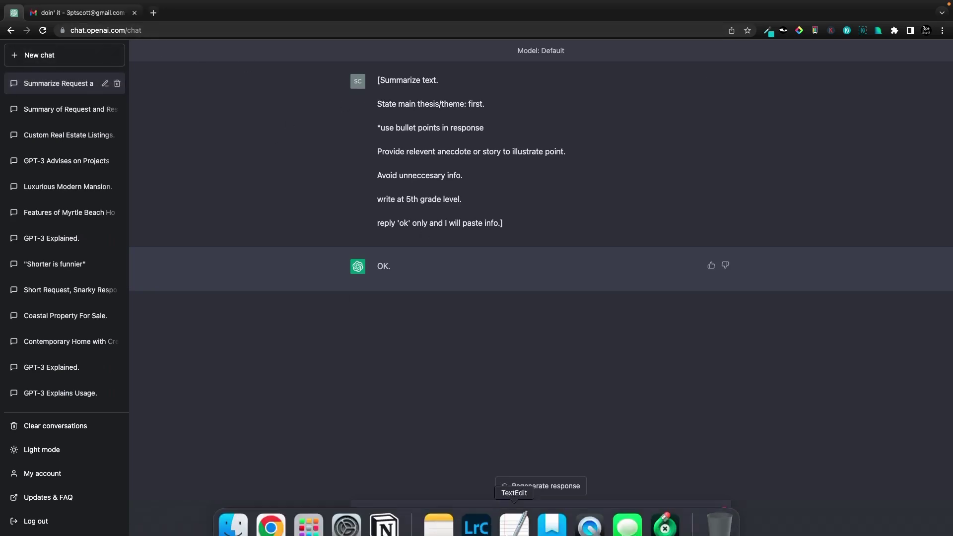
Step: Paste and send the 'doin' it' email, then review its thesis and six-bullet summary
{"action": "key", "text": "super+v"}
{"action": "key", "text": "Return"}
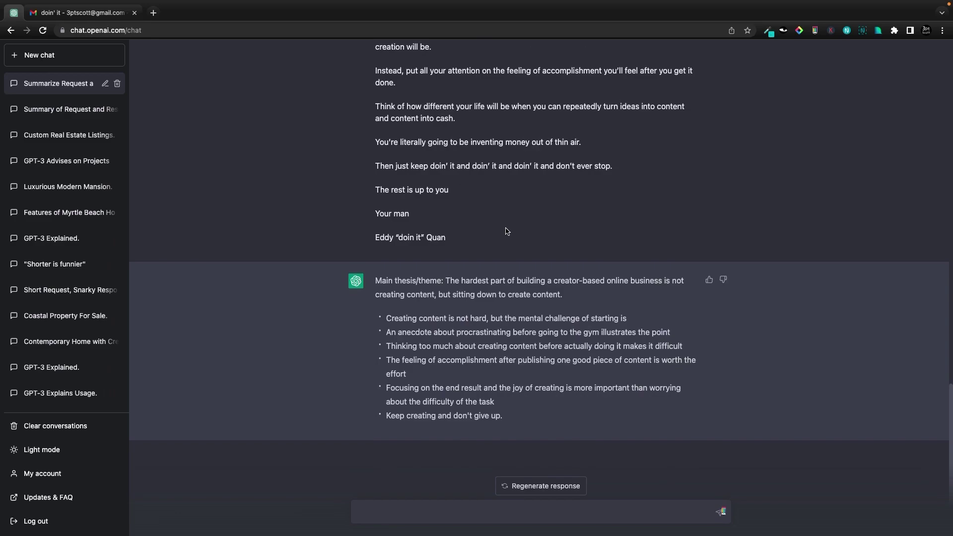
{"action": "scroll", "coordinate": [517, 222], "scroll_direction": "up", "scroll_amount": 15}
{"action": "scroll", "coordinate": [507, 231], "scroll_direction": "up", "scroll_amount": 3}
{"action": "scroll", "coordinate": [472, 226], "scroll_direction": "down", "scroll_amount": 15}
{"action": "triple_click", "coordinate": [397, 366]}
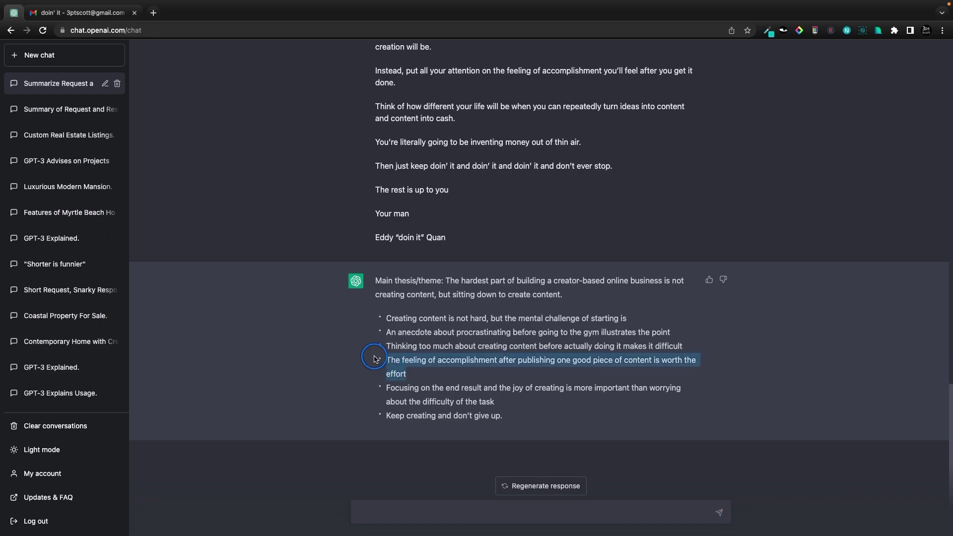
{"action": "left_click", "coordinate": [445, 295]}
{"action": "scroll", "coordinate": [445, 296], "scroll_direction": "up", "scroll_amount": 20}
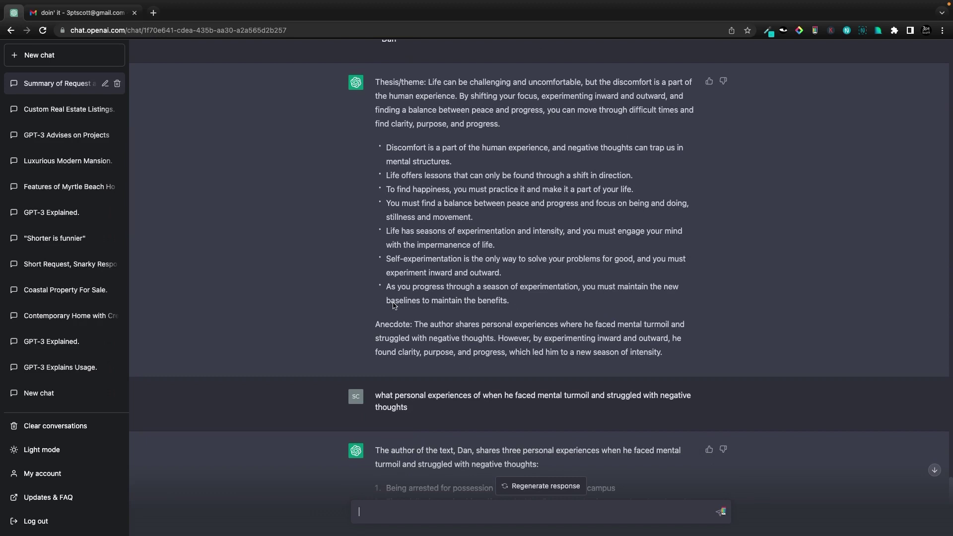
Step: Select the 'To find happiness…' bullet and review the confirmation citing The Balance Of Peace & Progress
{"action": "left_click_drag", "start_coordinate": [386, 190], "coordinate": [634, 190]}
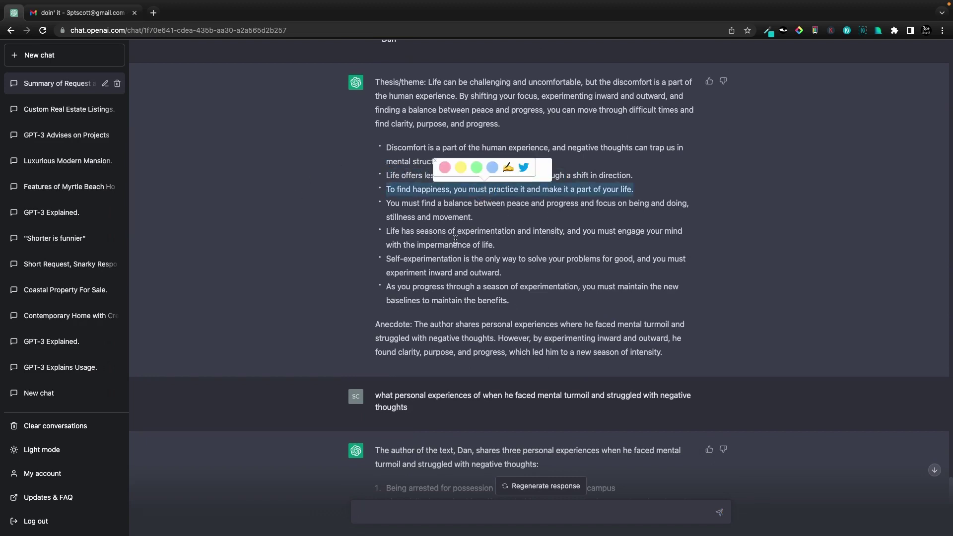
{"action": "mouse_move", "coordinate": [592, 215]}
{"action": "left_mouse_down"}
{"action": "mouse_move", "coordinate": [362, 188]}
{"action": "mouse_move", "coordinate": [388, 202]}
{"action": "left_mouse_up"}
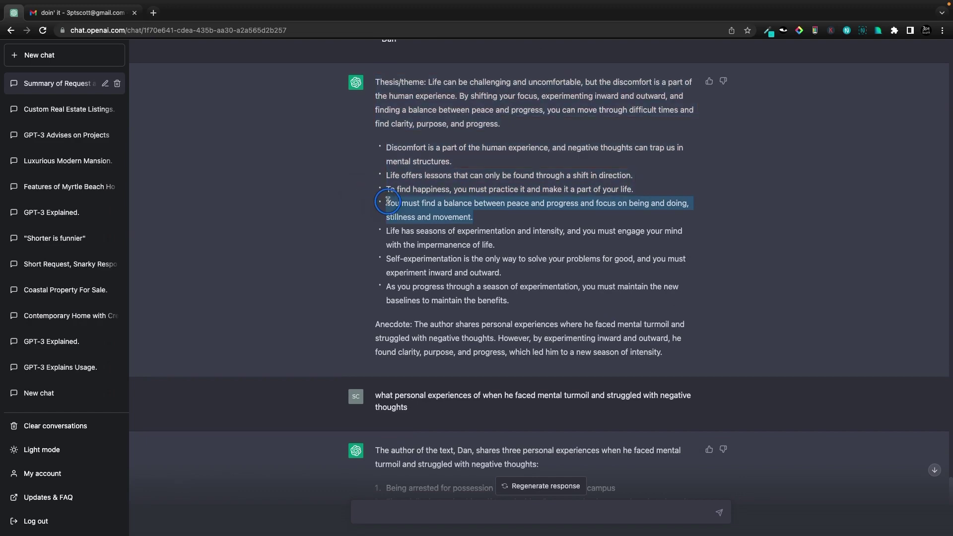
{"action": "triple_click", "coordinate": [534, 191]}
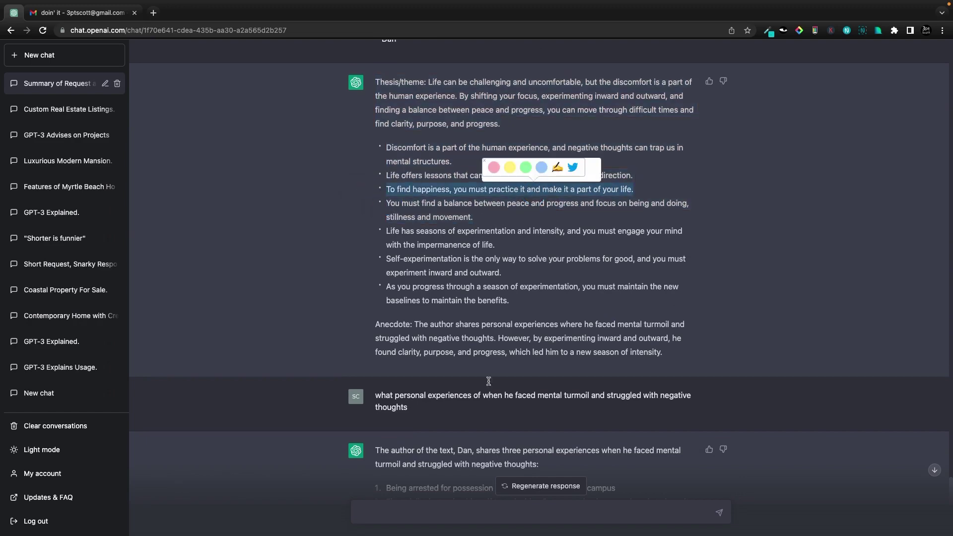
{"action": "left_click", "coordinate": [404, 513]}
{"action": "scroll", "coordinate": [347, 238], "scroll_direction": "up", "scroll_amount": 15}
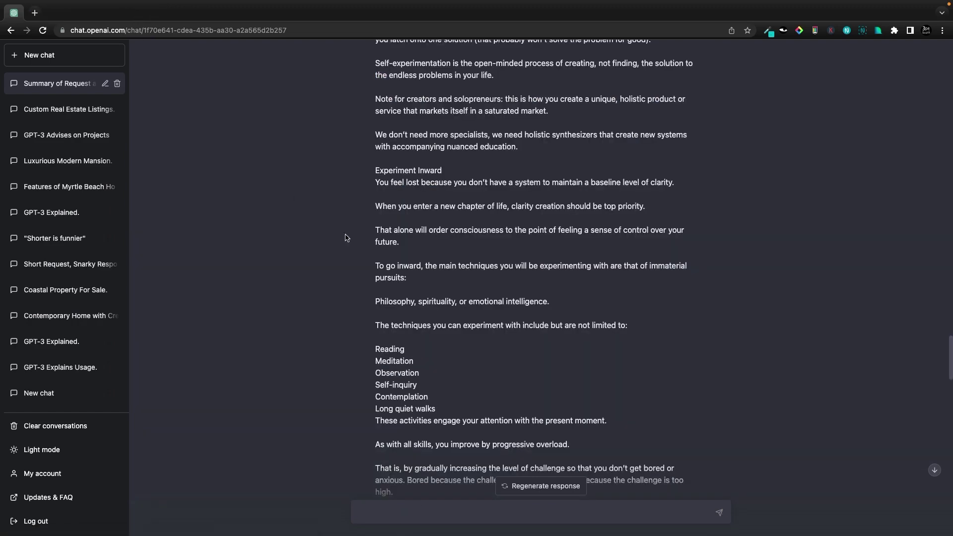
{"action": "scroll", "coordinate": [386, 261], "scroll_direction": "down", "scroll_amount": 5}
{"action": "scroll", "coordinate": [386, 262], "scroll_direction": "down", "scroll_amount": 10}
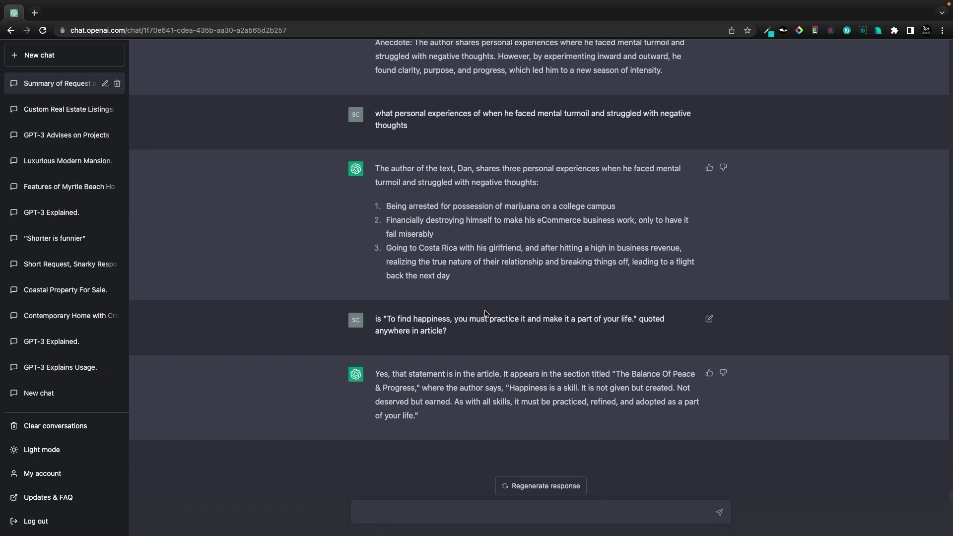
{"action": "scroll", "coordinate": [485, 315], "scroll_direction": "up", "scroll_amount": 20}
{"action": "scroll", "coordinate": [486, 315], "scroll_direction": "up", "scroll_amount": 10}
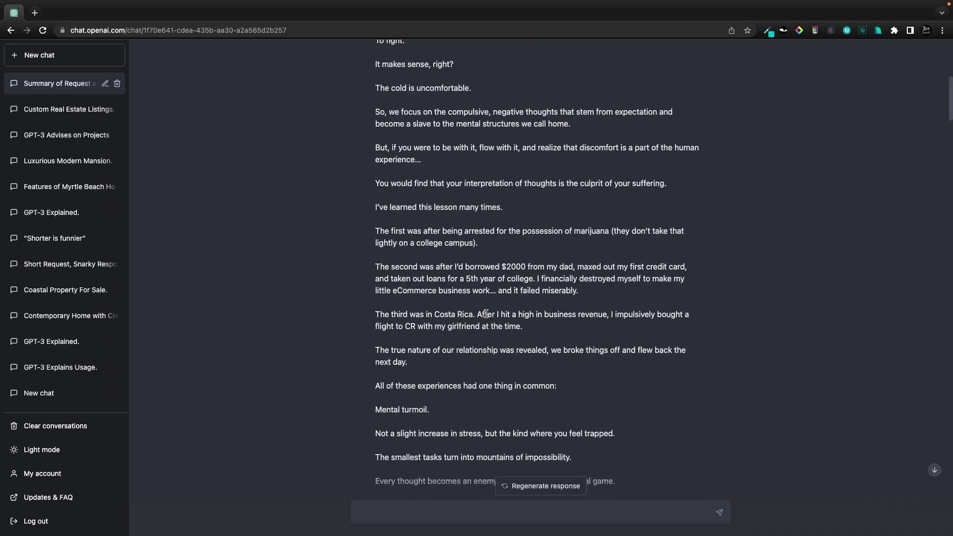
{"action": "left_click", "coordinate": [425, 515]}
{"action": "type", "text": "//"}
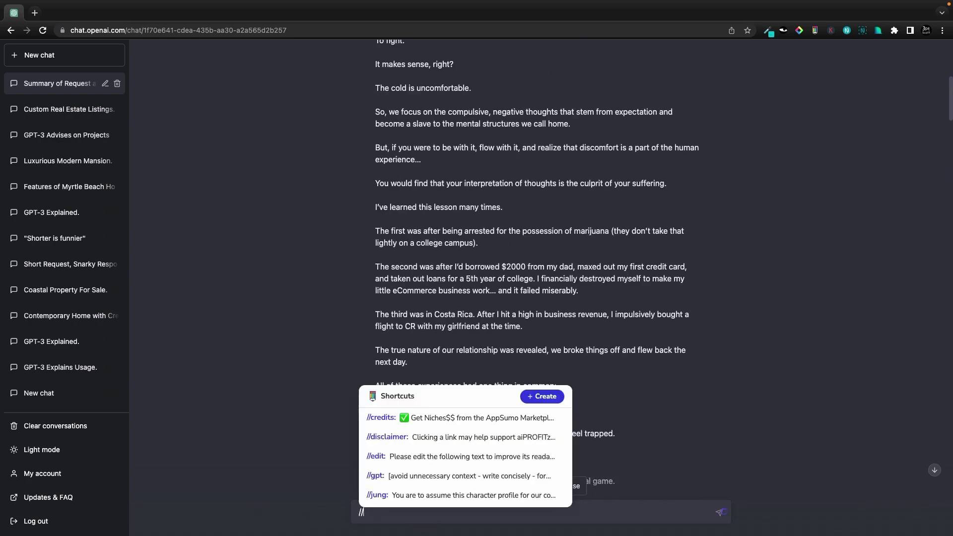
{"action": "key", "text": "BackSpace"}
{"action": "key", "text": "BackSpace"}
{"action": "scroll", "coordinate": [693, 382], "scroll_direction": "down", "scroll_amount": 20}
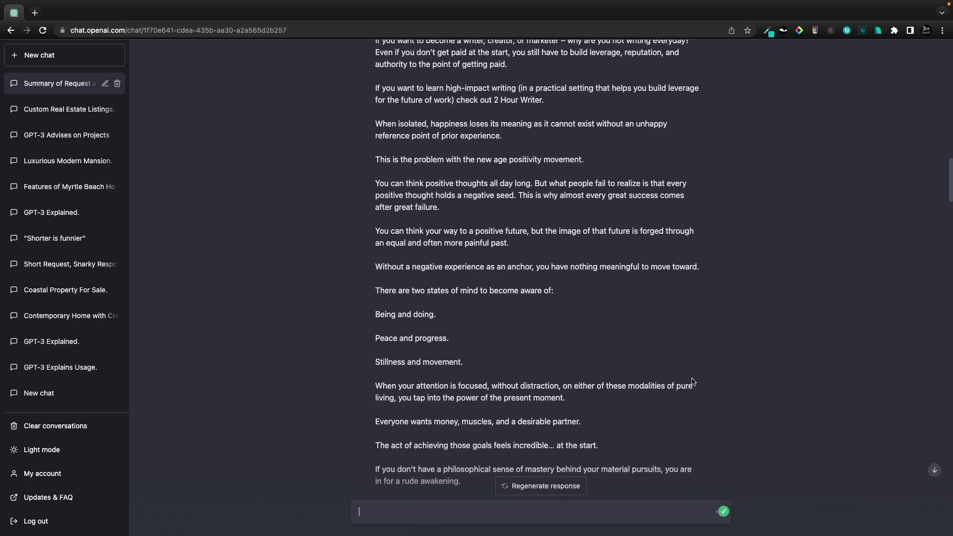